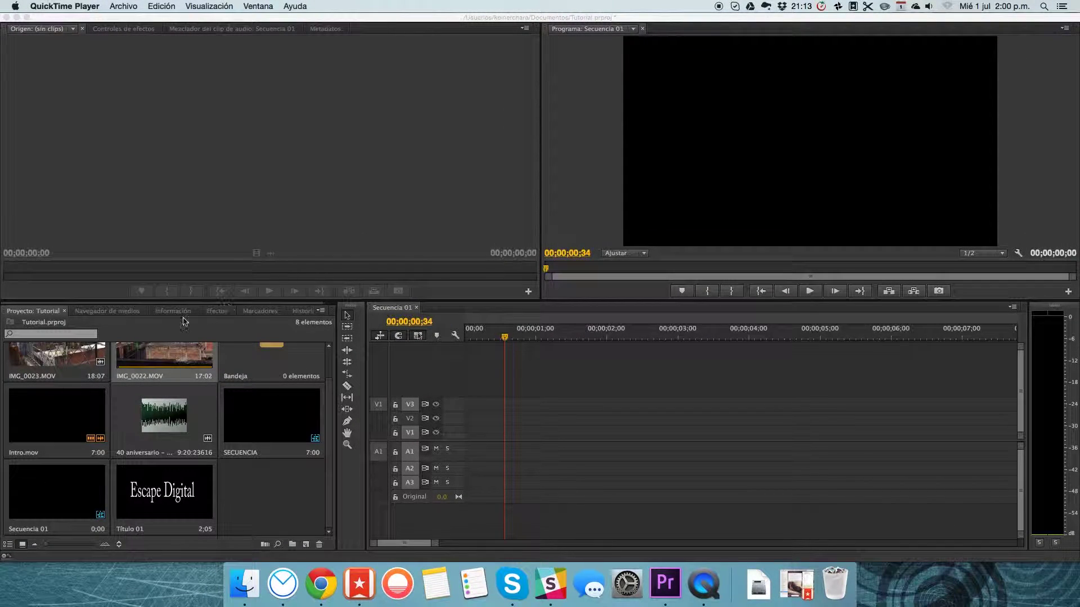
Add IMG_0022.MOV to Secuencia 01 and change the sequence settings to match the clip
click(554, 365)
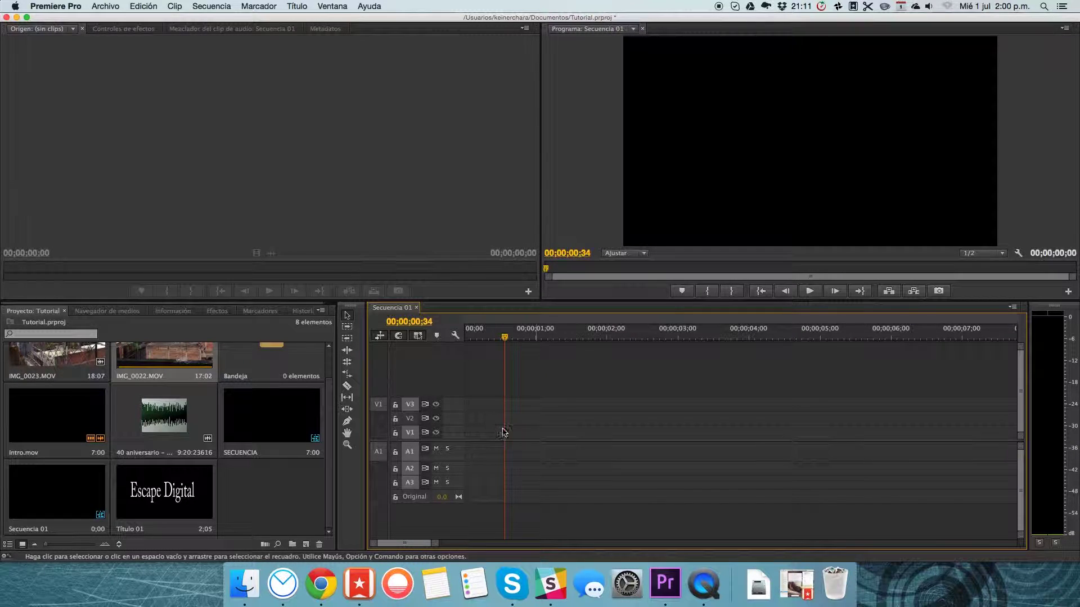
drag(164, 357, 465, 438)
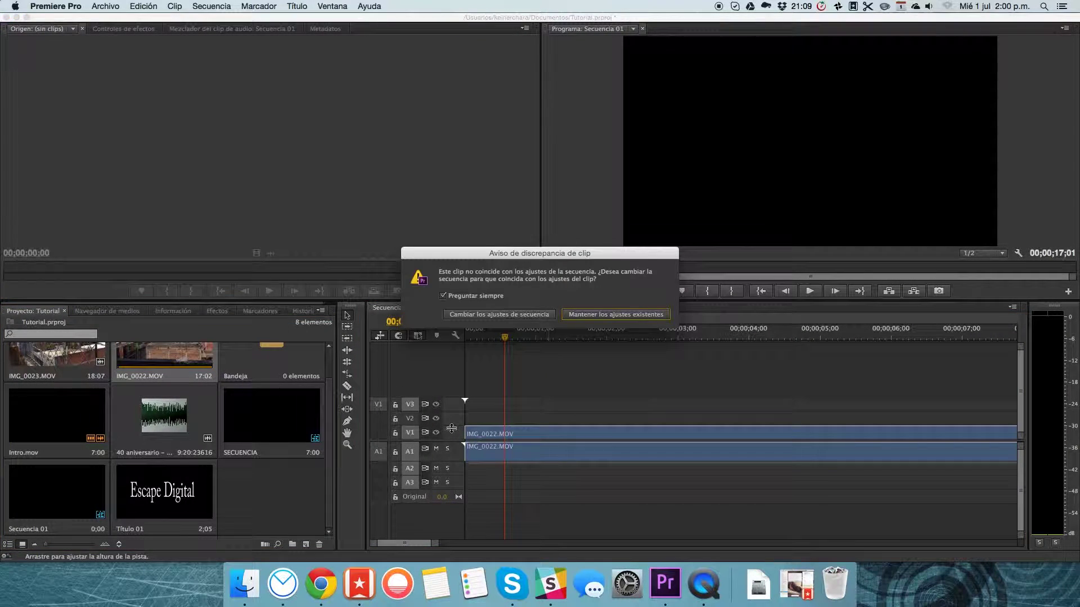
click(532, 316)
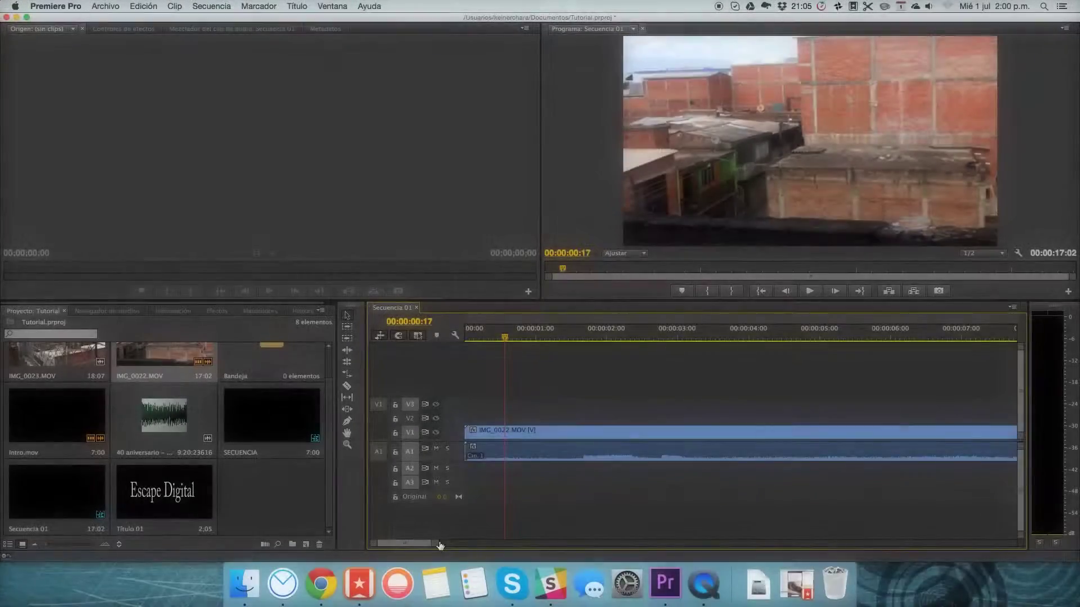
Select the IMG_0022.MOV clip and expand its Motion properties in Effect Controls
drag(446, 543, 488, 544)
click(550, 436)
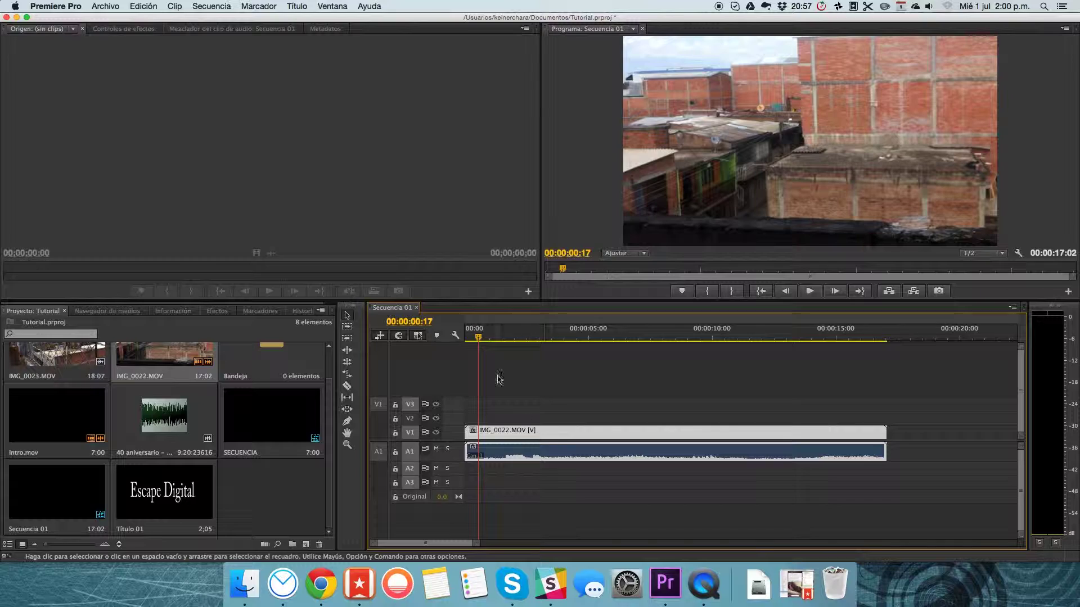
click(124, 29)
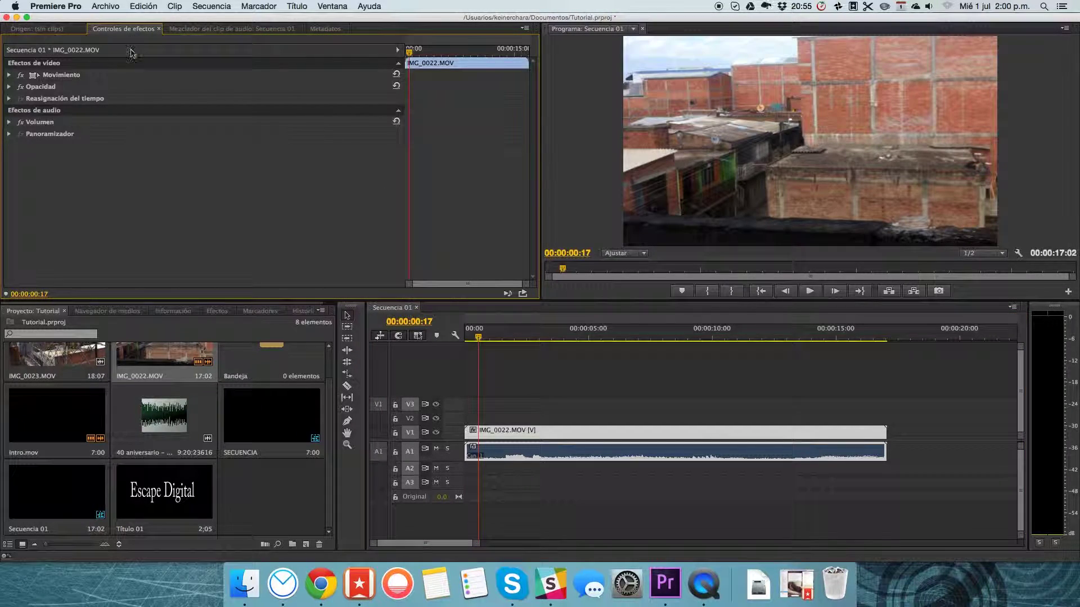
click(9, 76)
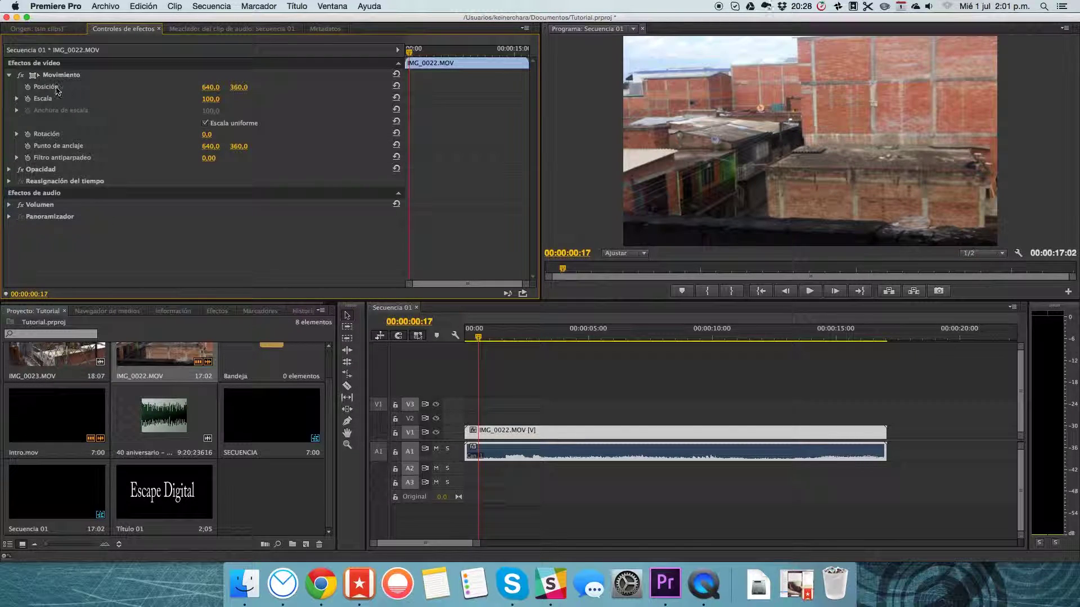
Adjust the clip's Position X and Y values in Effect Controls
click(213, 89)
key(Return)
drag(208, 87, 211, 87)
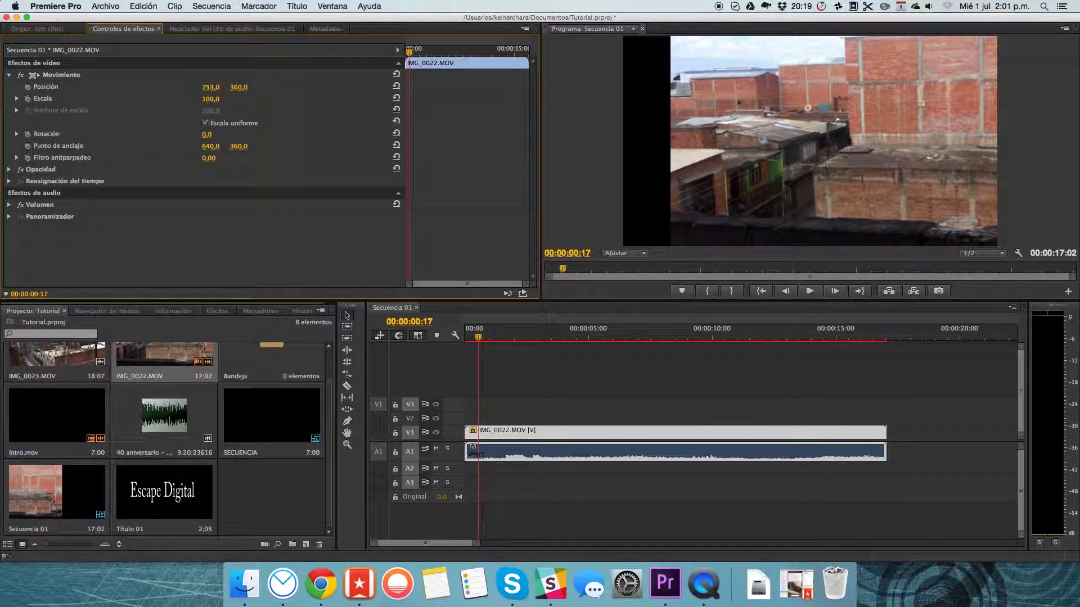
drag(211, 88, 204, 88)
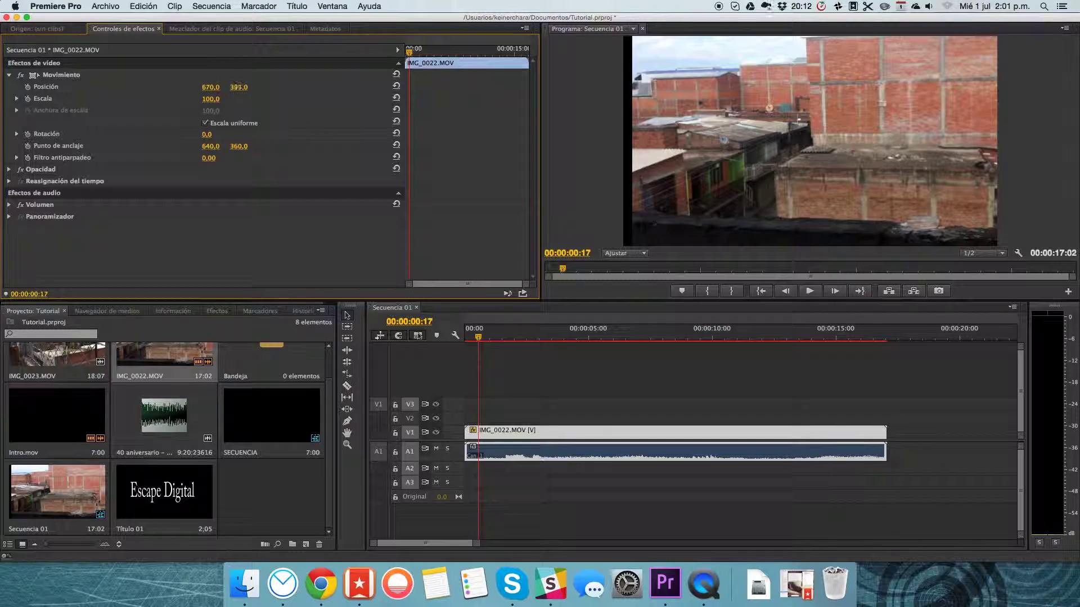
mouse_move(238, 88)
mouse_down()
mouse_move(212, 93)
mouse_move(223, 92)
mouse_up()
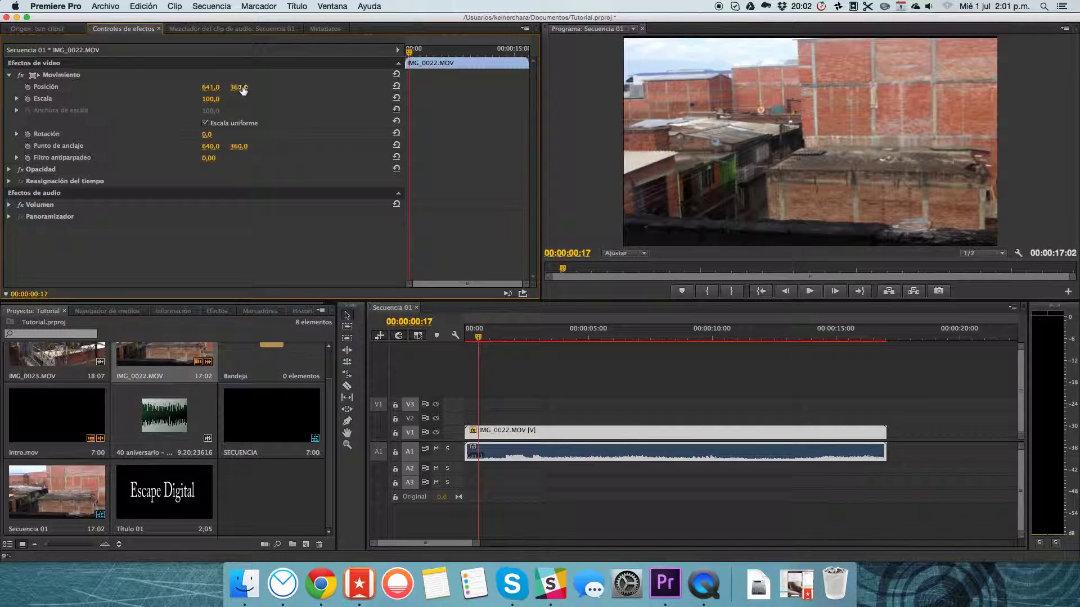
Drag the image in the Program monitor to settle Position at 642,0 / 357,4
click(738, 120)
mouse_move(822, 126)
mouse_down()
mouse_move(835, 84)
mouse_move(678, 162)
mouse_move(790, 160)
mouse_up()
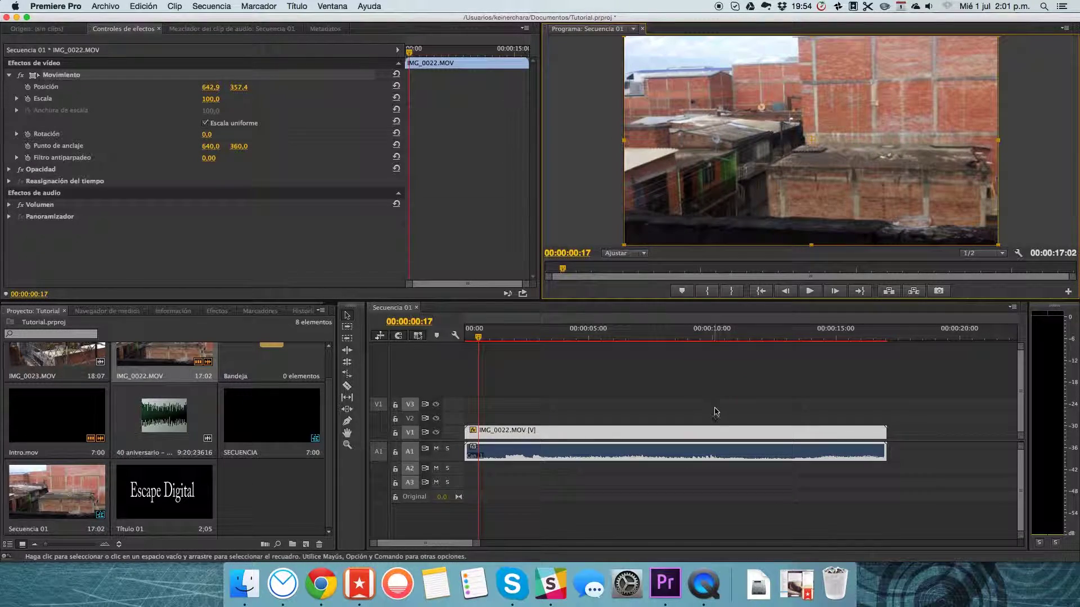
click(704, 438)
Move the playhead to about 00:00:10:01 and nudge the clip down to Position 642,9 / 359,3
click(485, 337)
drag(486, 337, 955, 342)
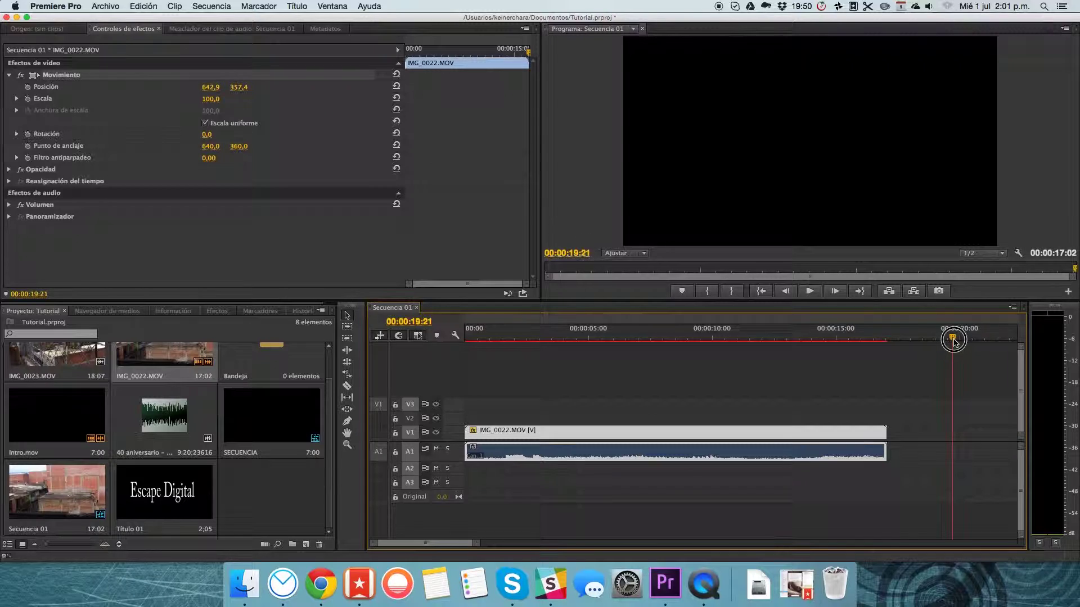
drag(955, 342, 713, 341)
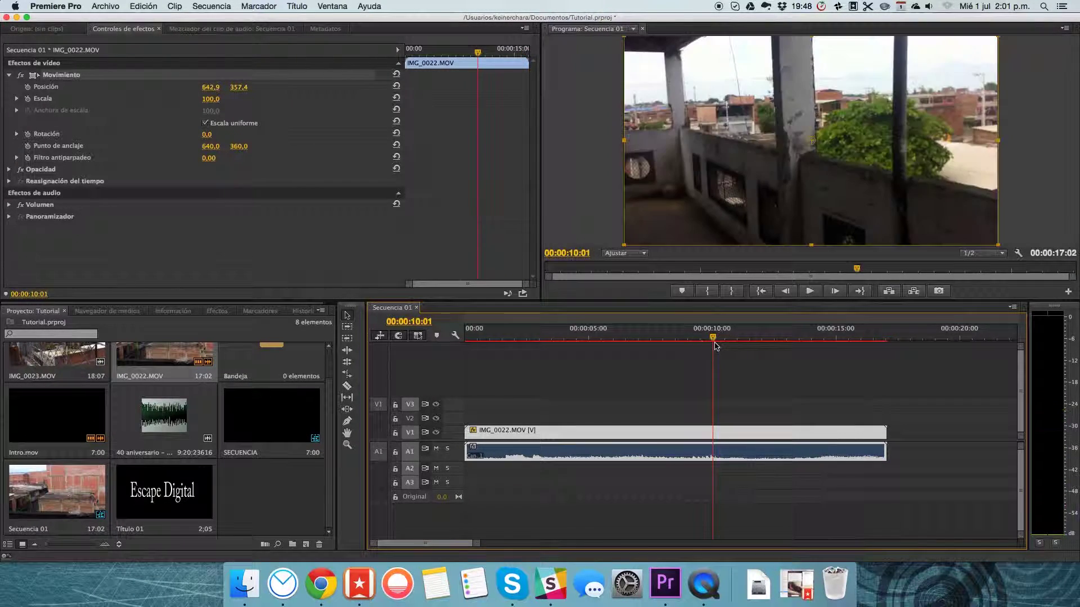
drag(821, 158, 821, 162)
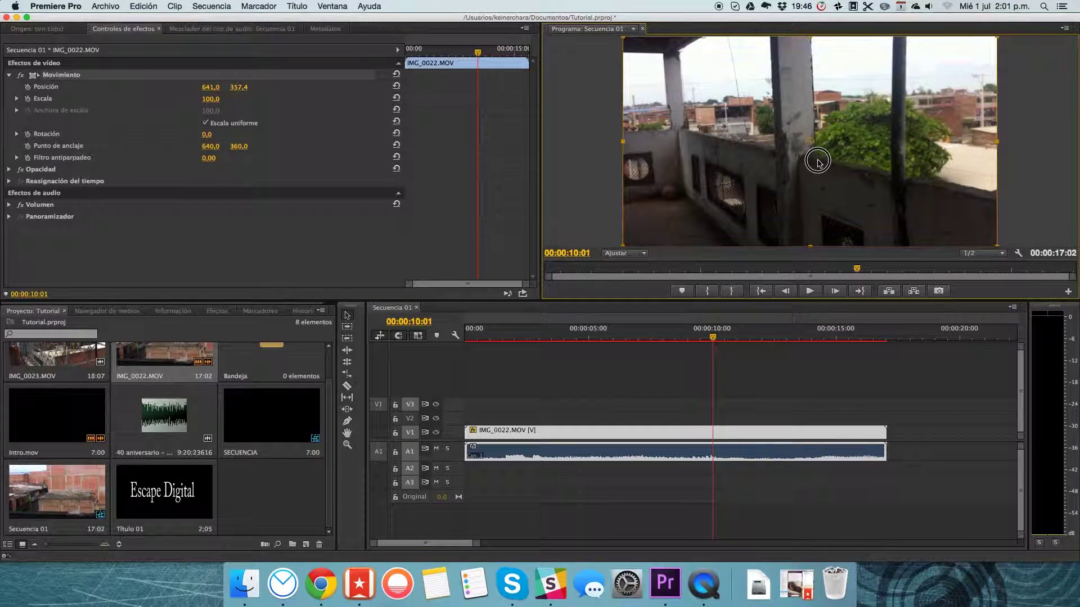
key(Right)
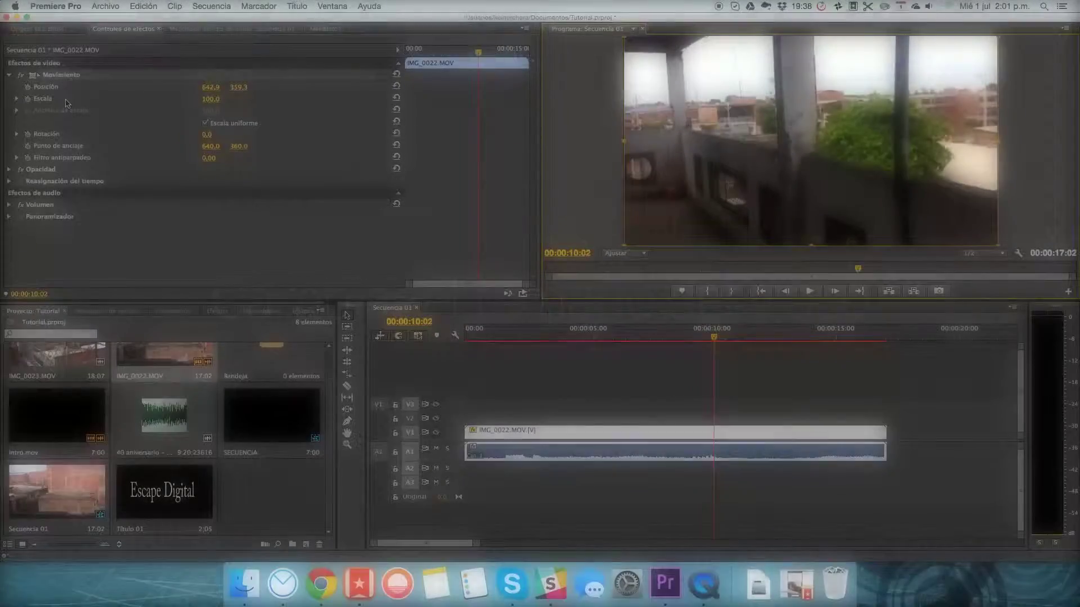
Try the clip's Scale at 40% and 200%, returning it to 100% each time
click(211, 100)
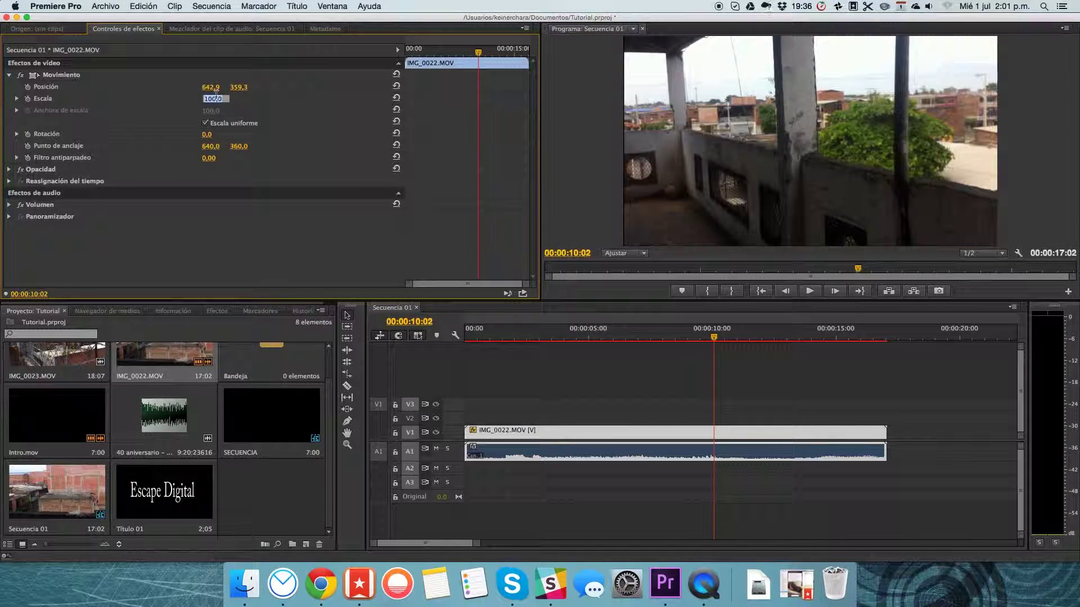
text(40)
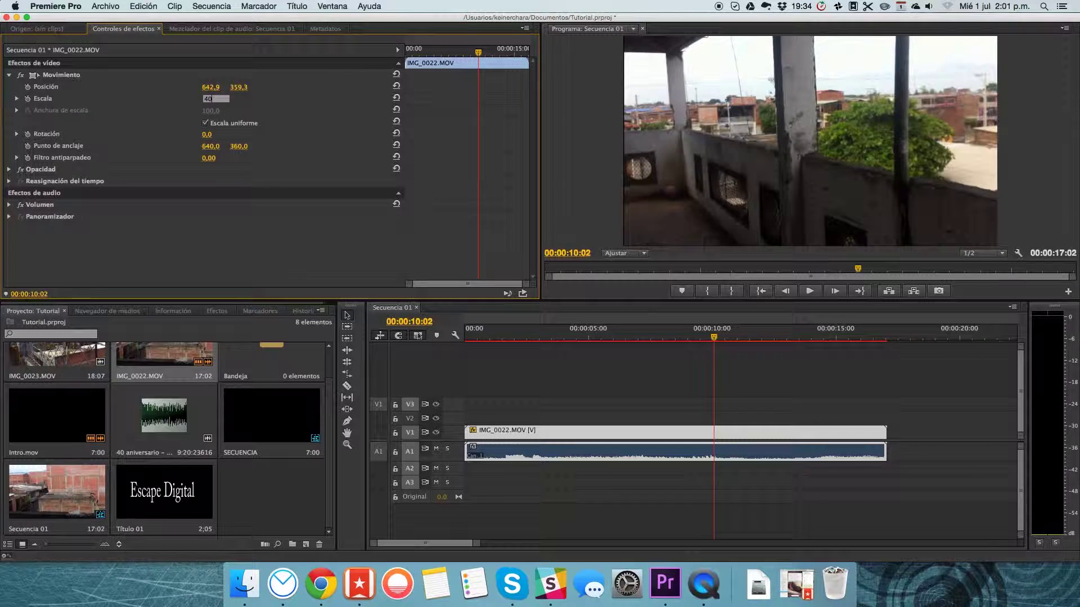
key(Return)
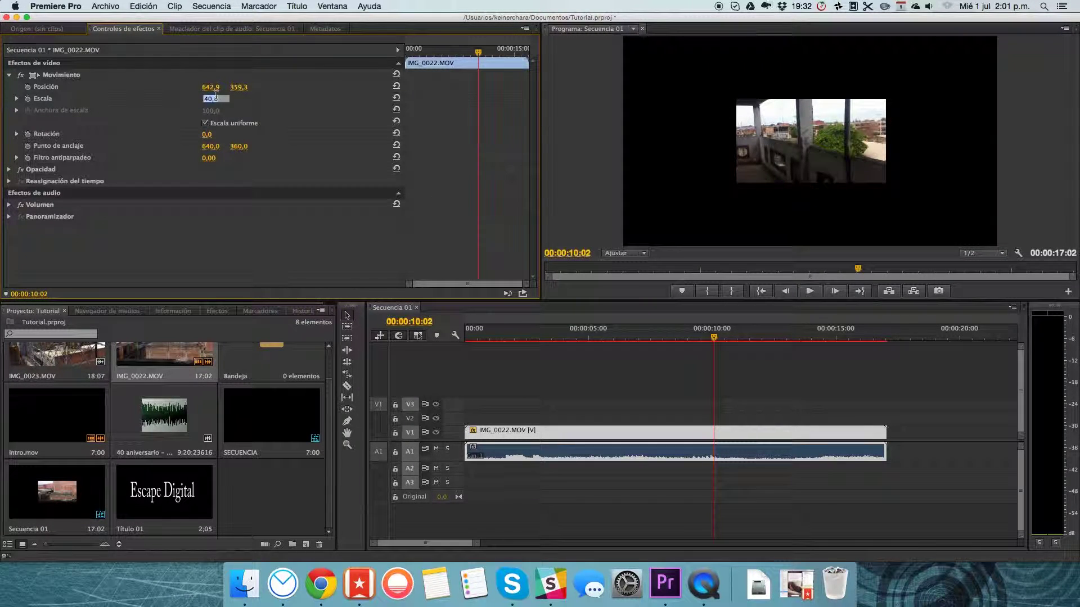
text(100)
key(Return)
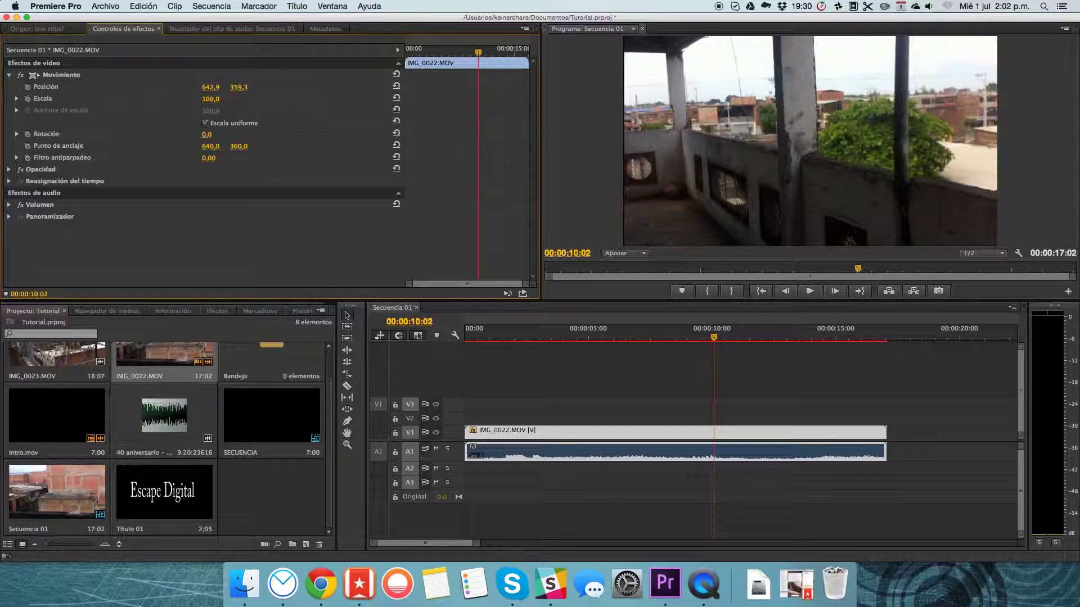
click(214, 98)
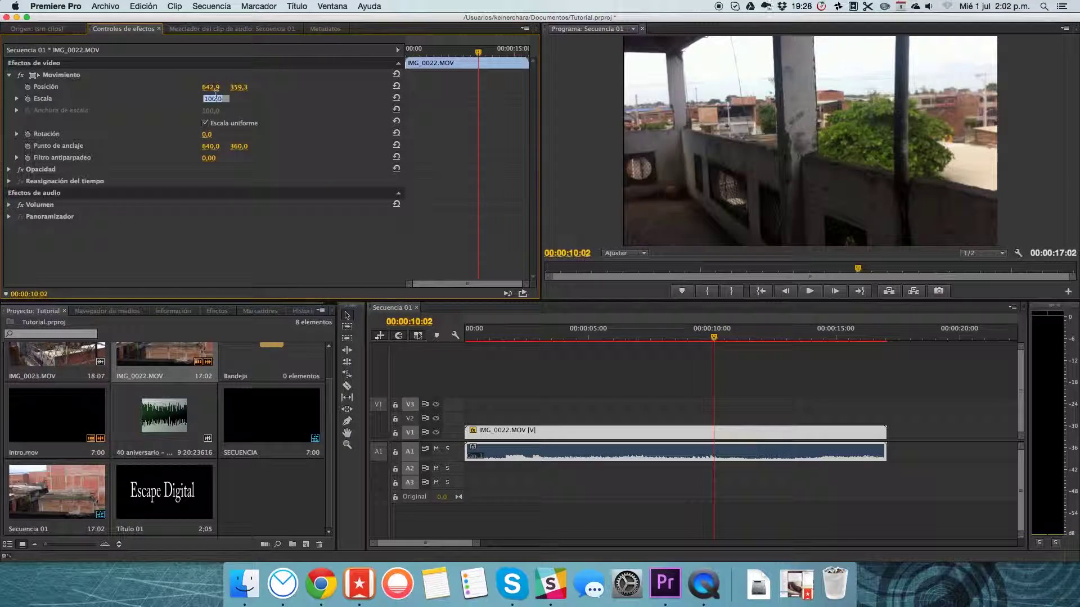
text(20)
key(Return)
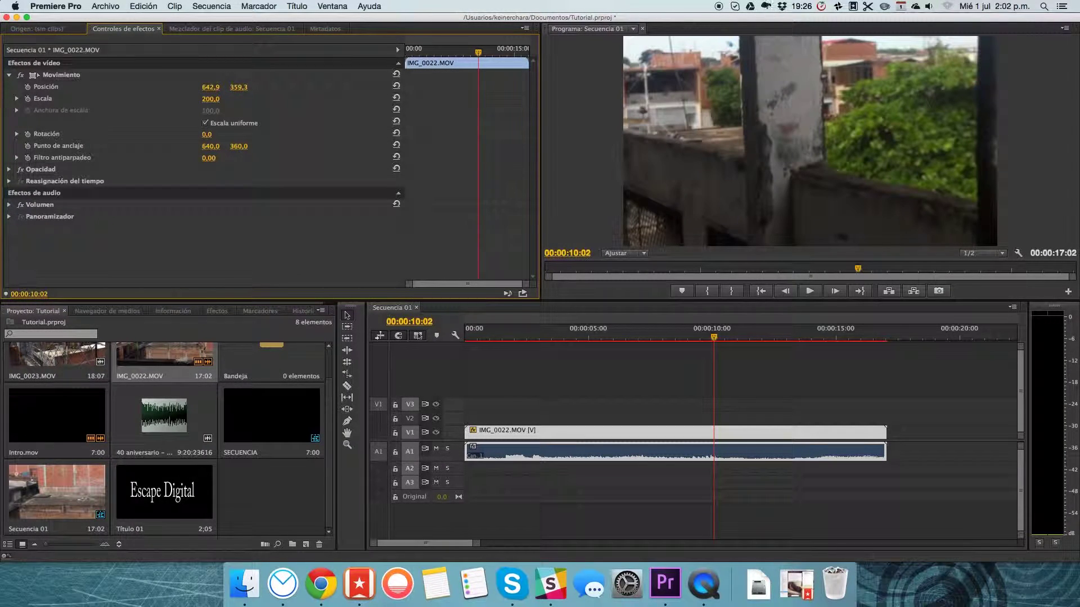
text(100)
key(Return)
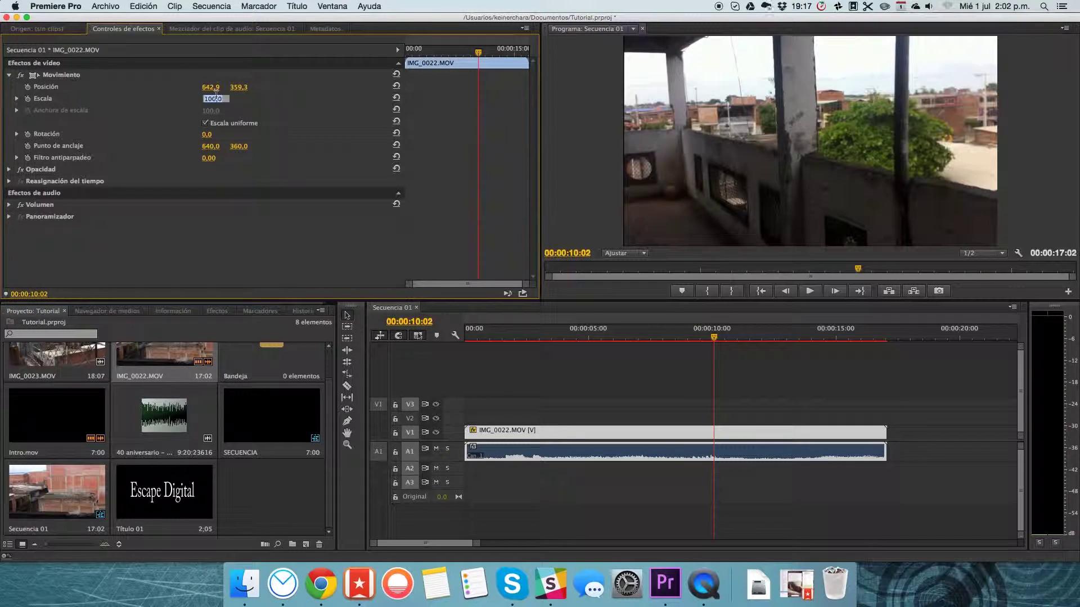
Try Scale at 500%, return it to 100%, then adjust the Scale slider to 98,3
text(00)
key(Return)
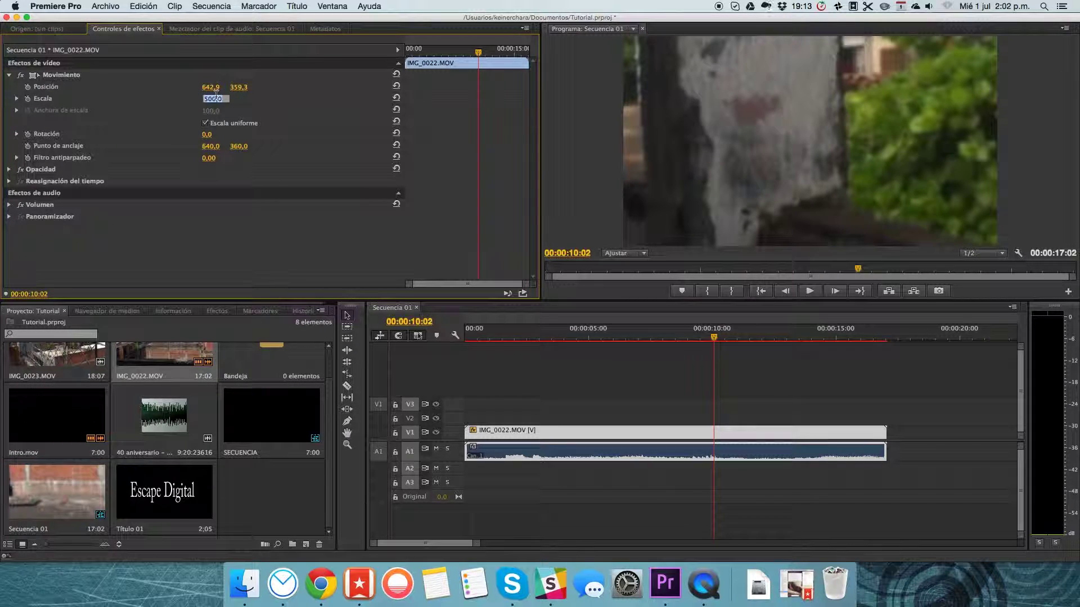
text(00)
key(Return)
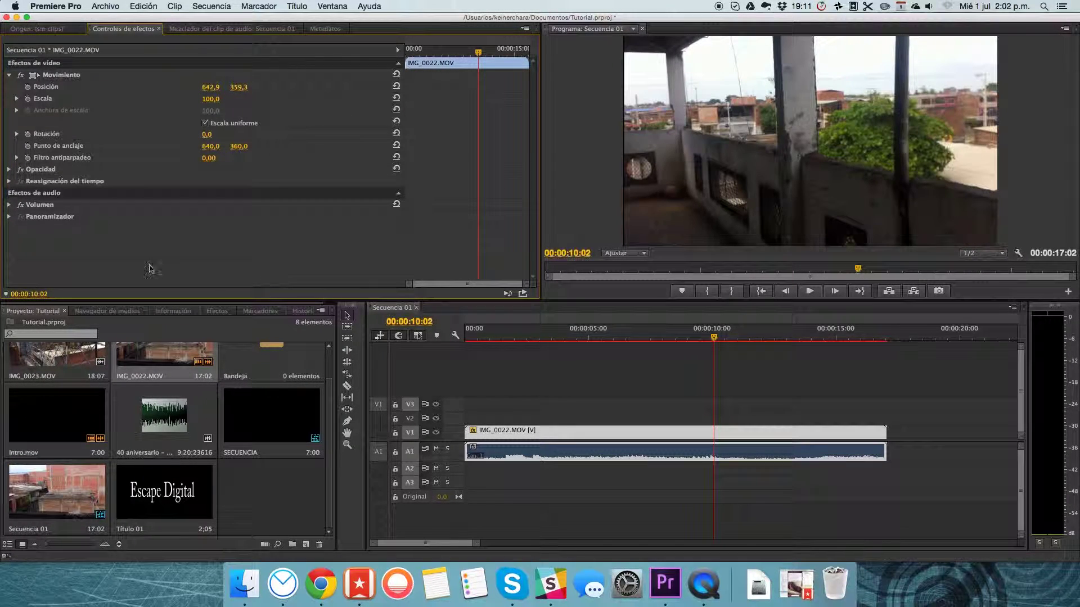
click(17, 99)
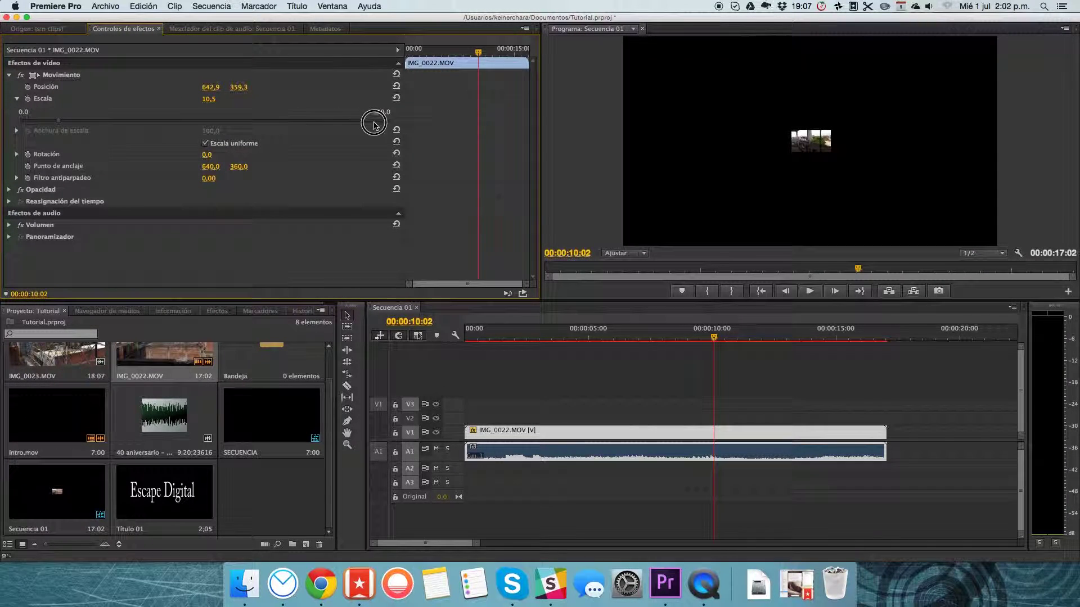
drag(385, 124, 392, 122)
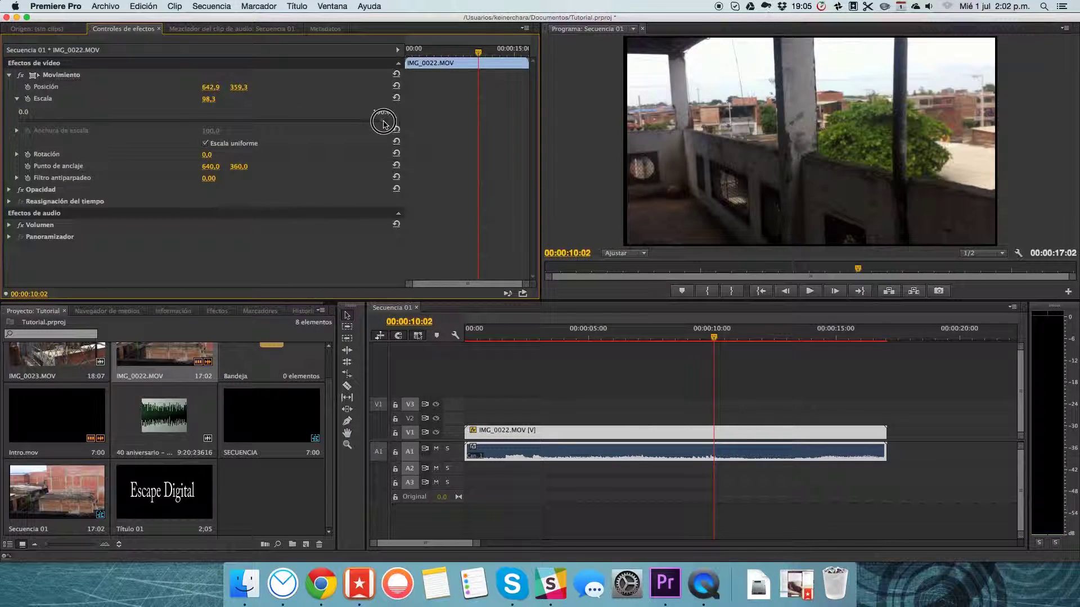
Shrink the clip with the Program monitor handles, then enlarge it to 102% to fill the frame
click(763, 164)
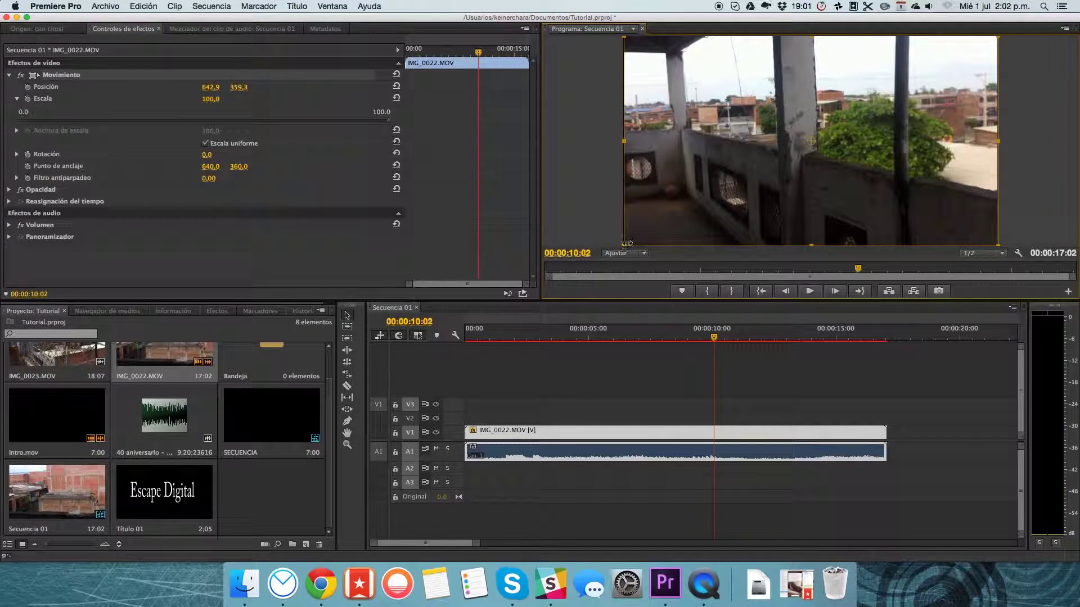
mouse_move(624, 245)
mouse_down()
mouse_move(769, 200)
mouse_move(667, 221)
mouse_up()
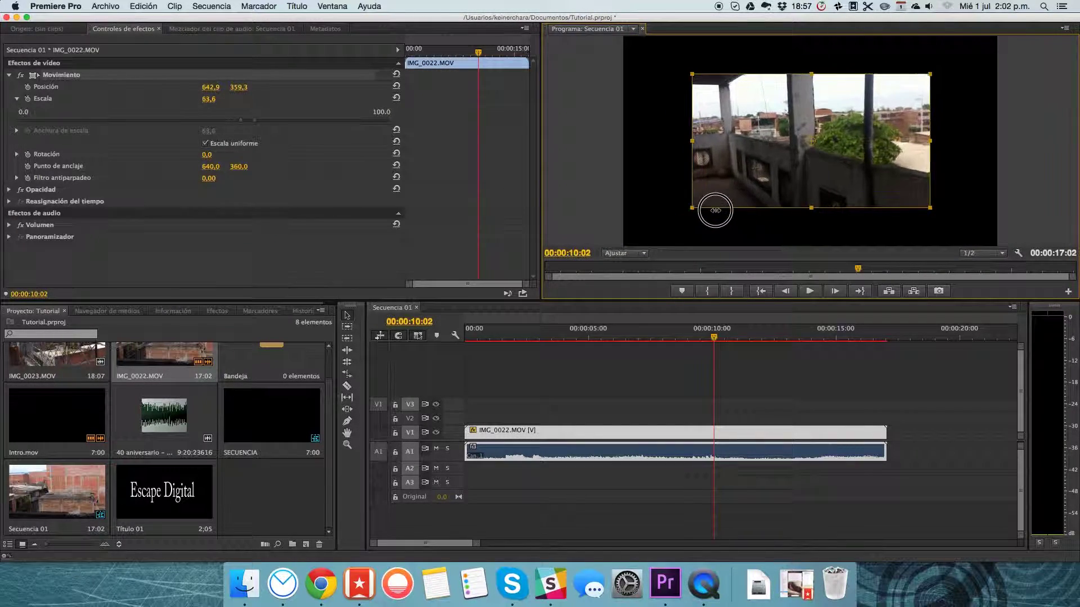
drag(668, 145, 619, 150)
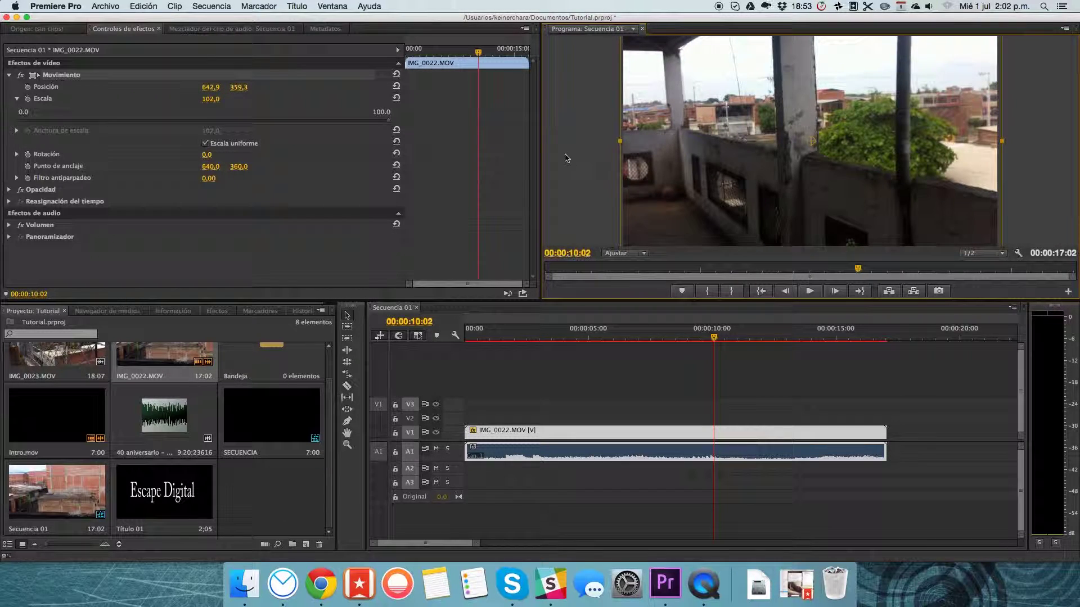
click(205, 144)
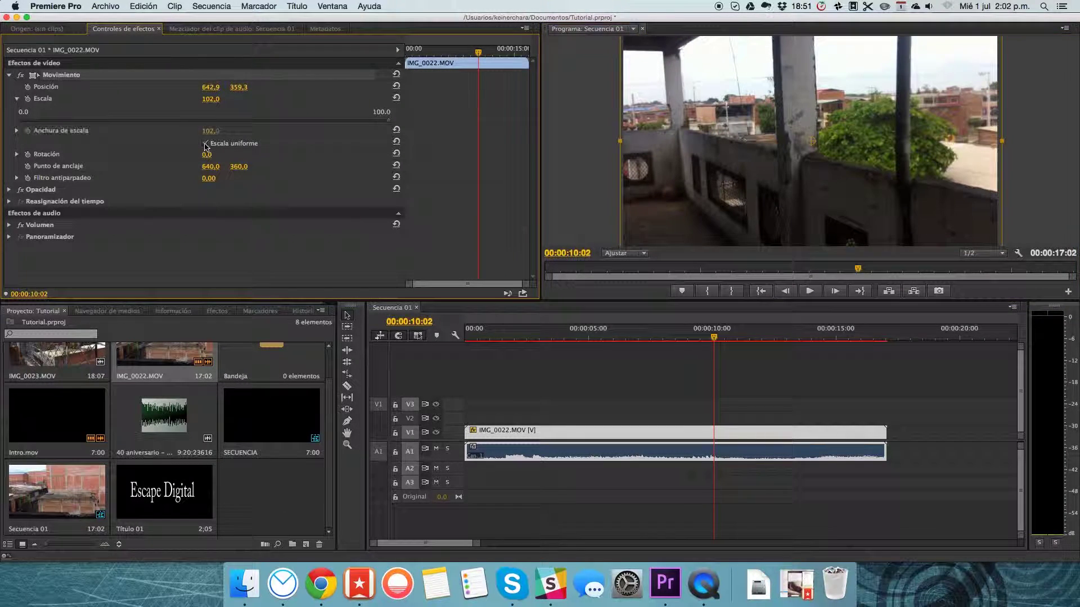
Narrow the clip's width with the left-edge handle, then re-enable uniform scaling at 102%
mouse_move(621, 142)
mouse_down()
mouse_move(725, 146)
mouse_move(672, 147)
mouse_up()
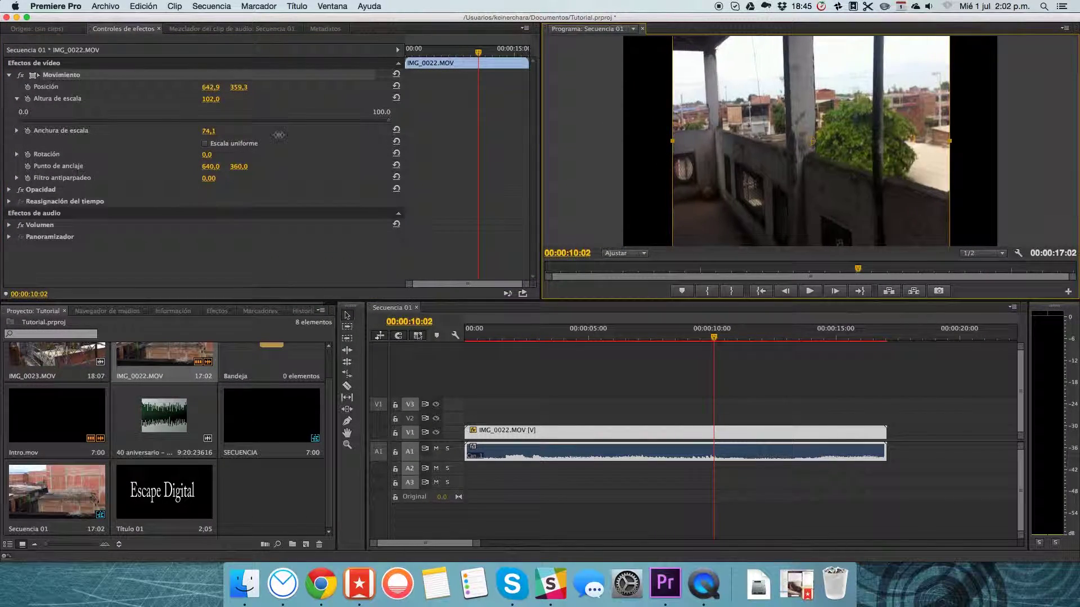
click(205, 144)
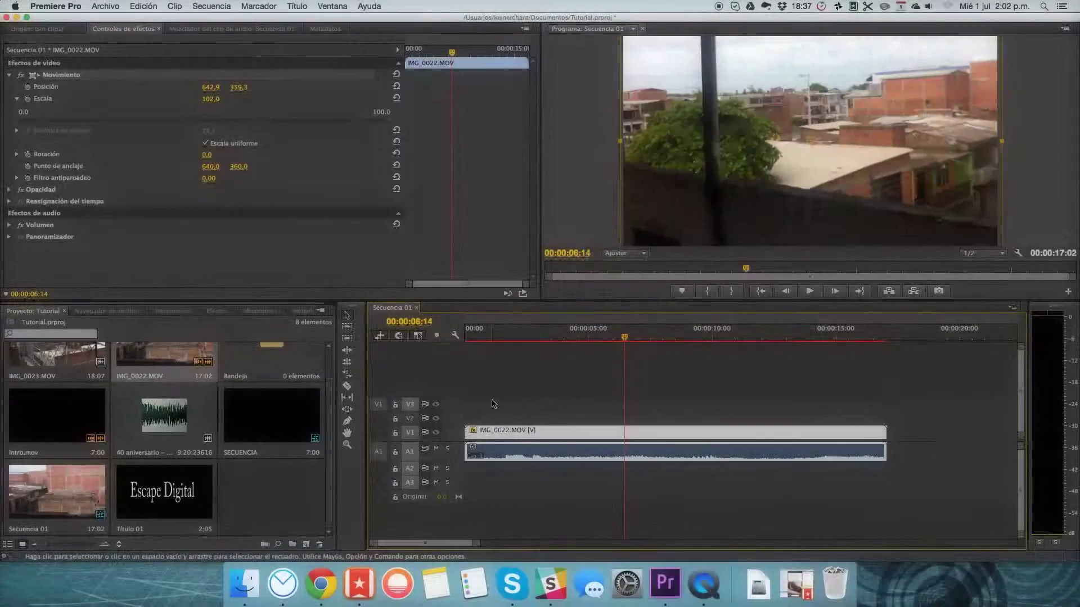
Try a 90° Rotation on the clip, leaving it upright at 0°
click(17, 155)
click(207, 155)
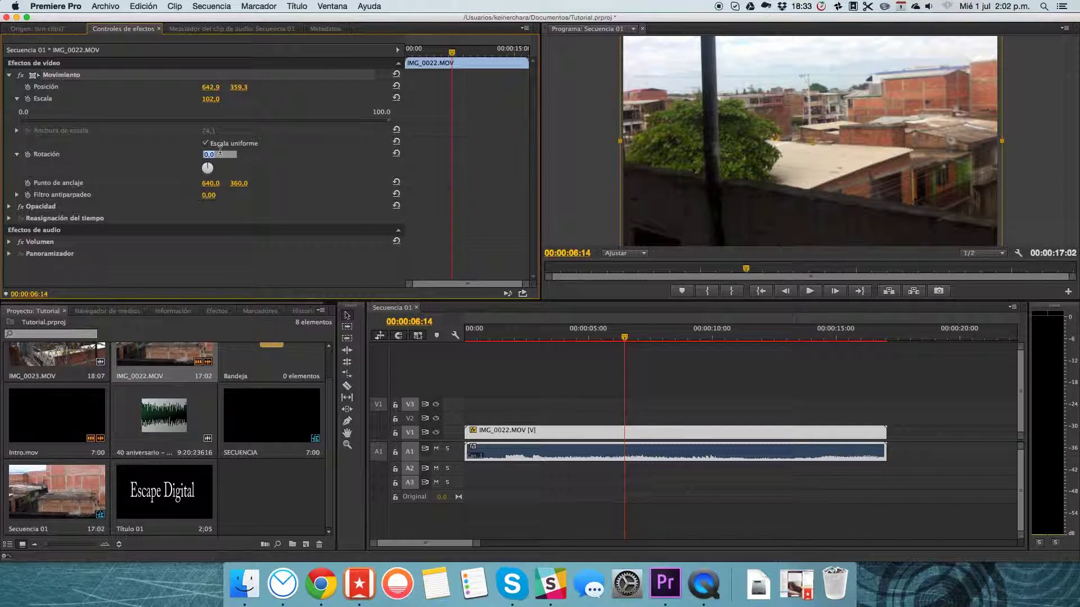
text(90)
key(Return)
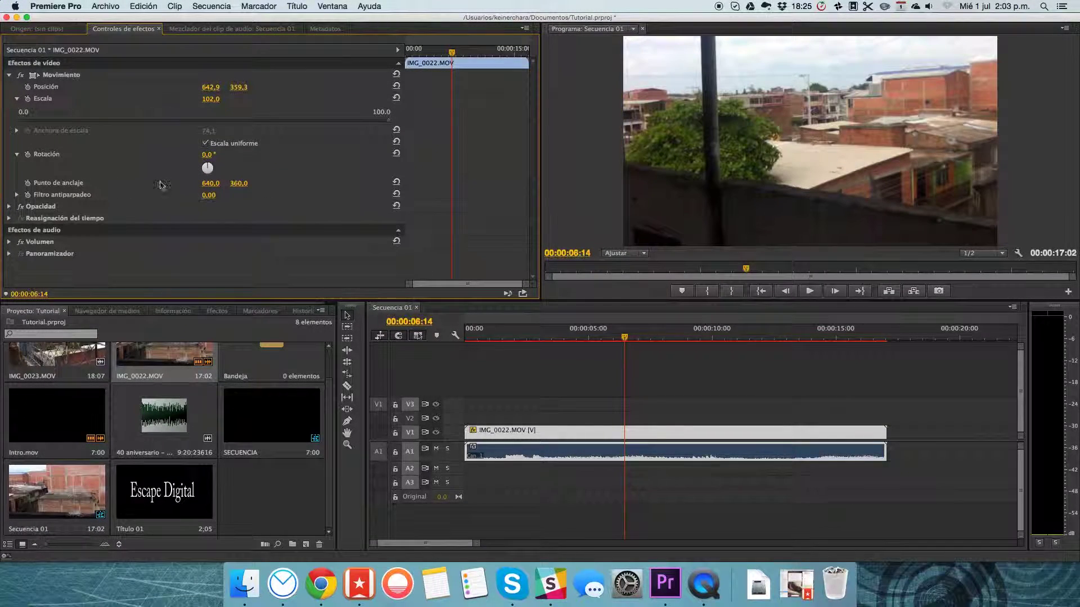
click(712, 175)
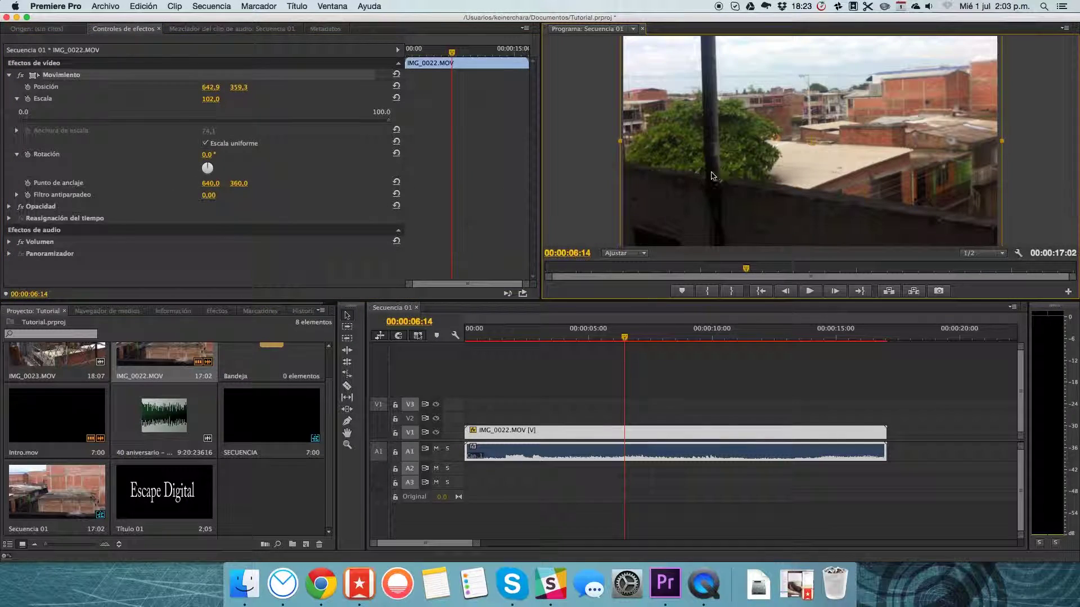
Set Anchor Point X to 216 and drag the clip left to Position 343,3 / 359,4
drag(211, 184, 114, 184)
mouse_move(210, 184)
mouse_down()
mouse_move(242, 172)
mouse_move(208, 165)
mouse_up()
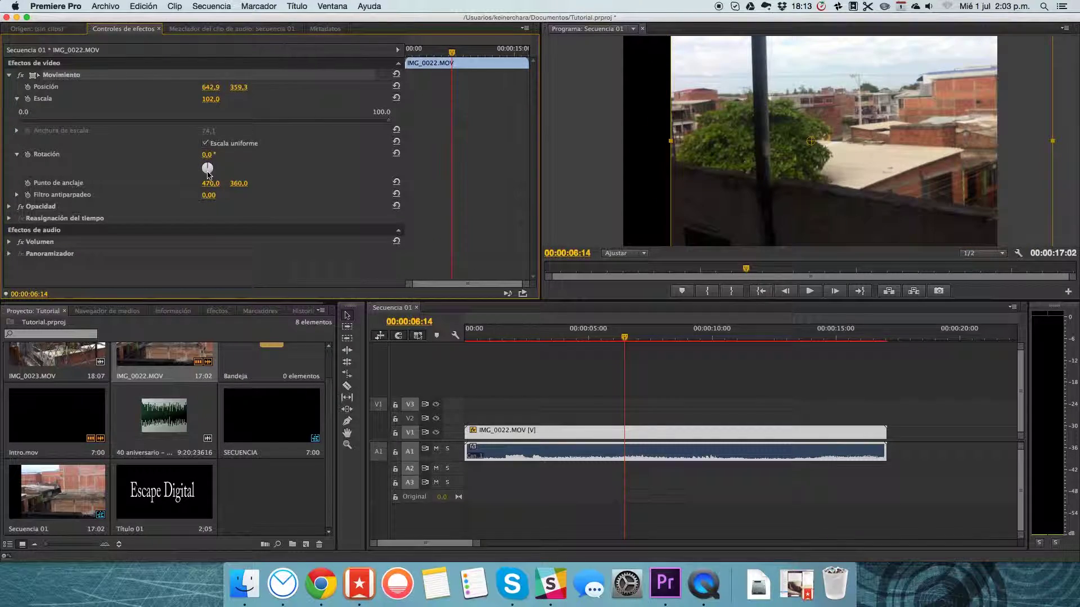
drag(210, 184, 168, 183)
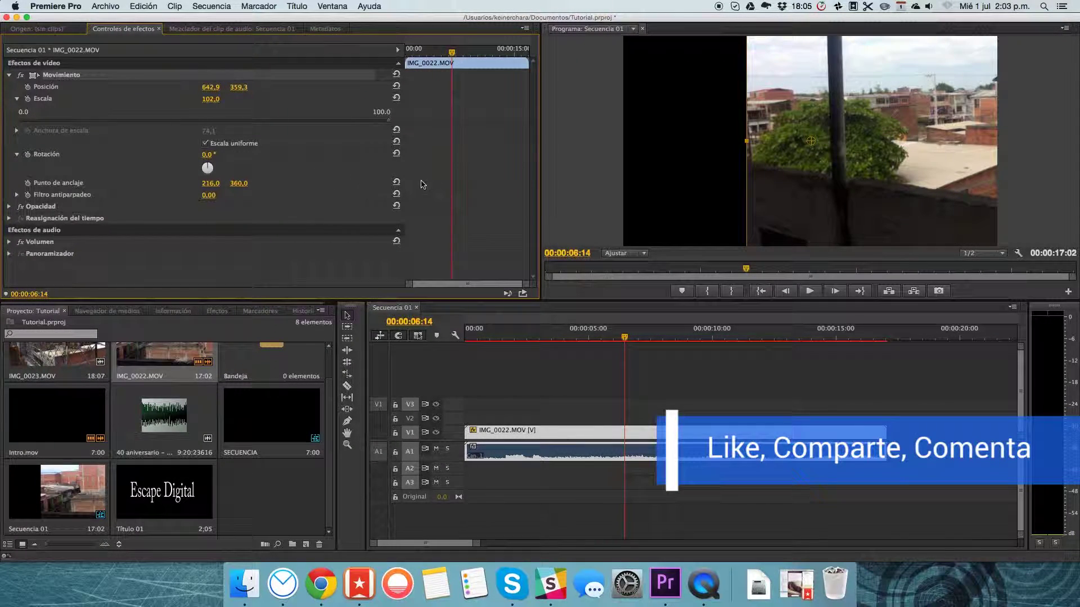
drag(836, 190, 711, 187)
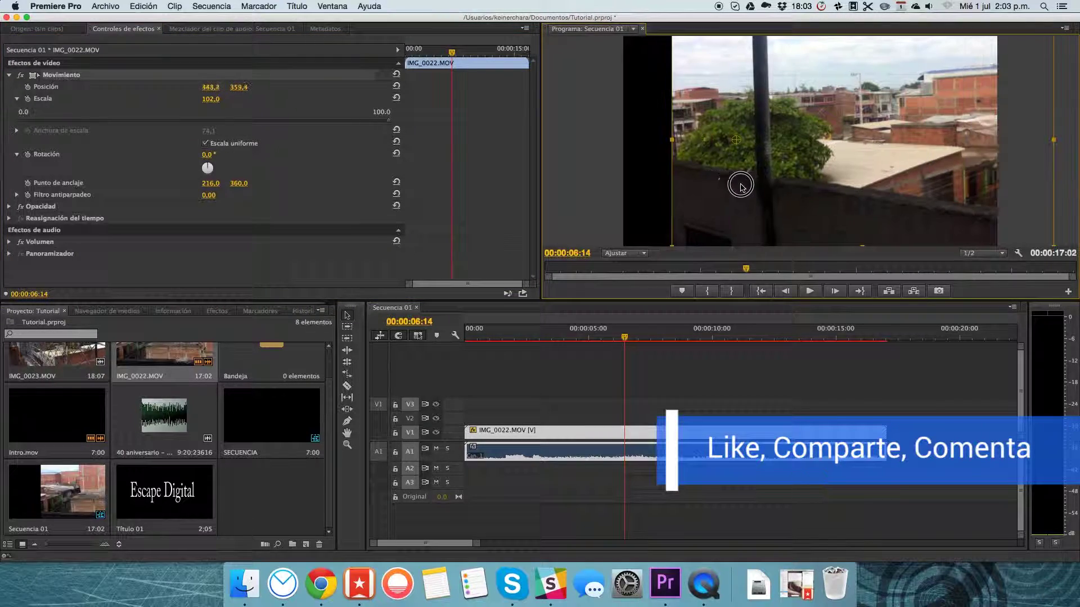